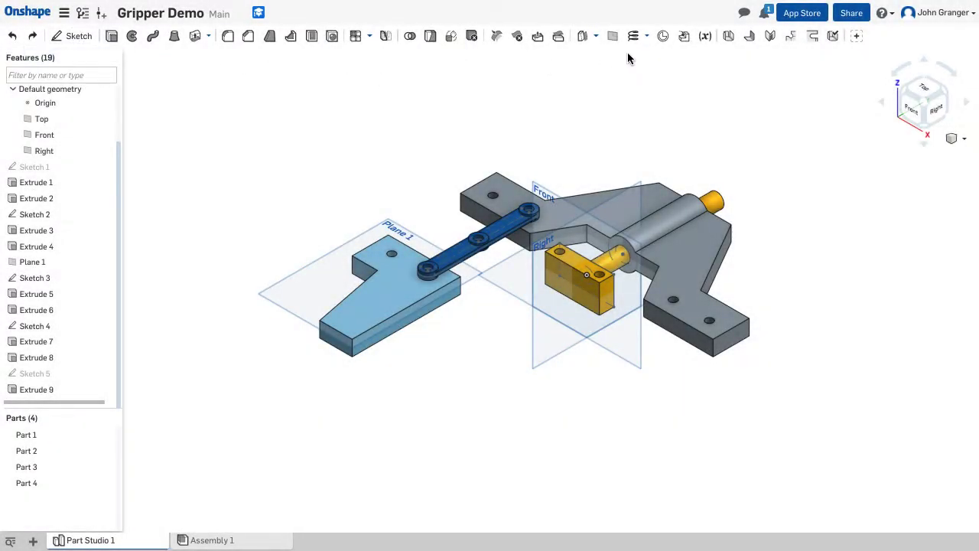
Create Plane 2 offset 4.5 mm from the yellow block's top face.
{"action": "left_click", "coordinate": [612, 37]}
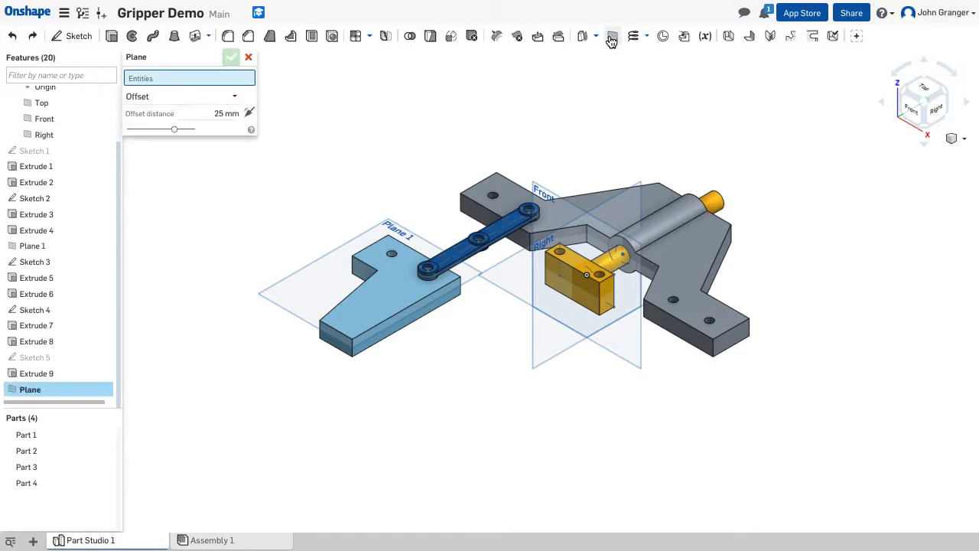
{"action": "left_click", "coordinate": [574, 264]}
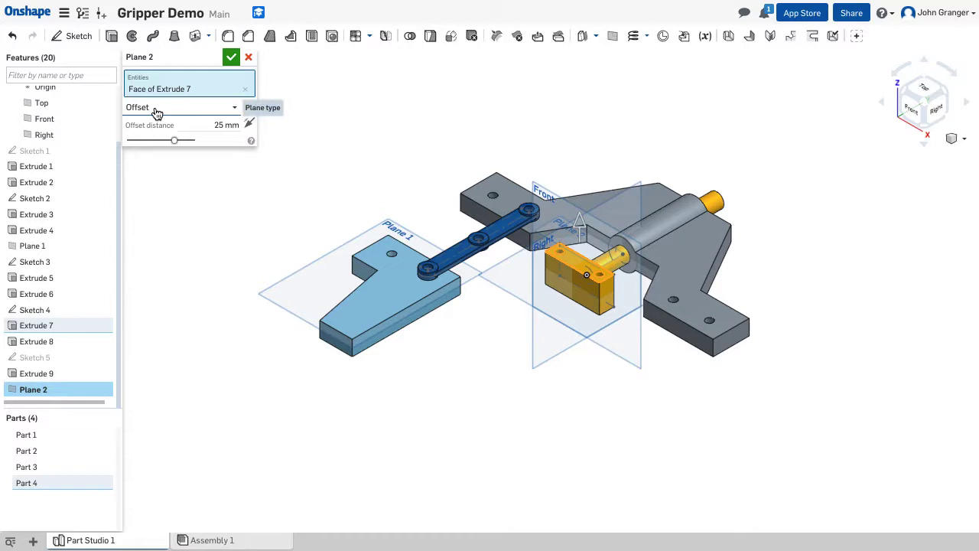
{"action": "scroll", "coordinate": [354, 179], "scroll_direction": "up", "scroll_amount": 3}
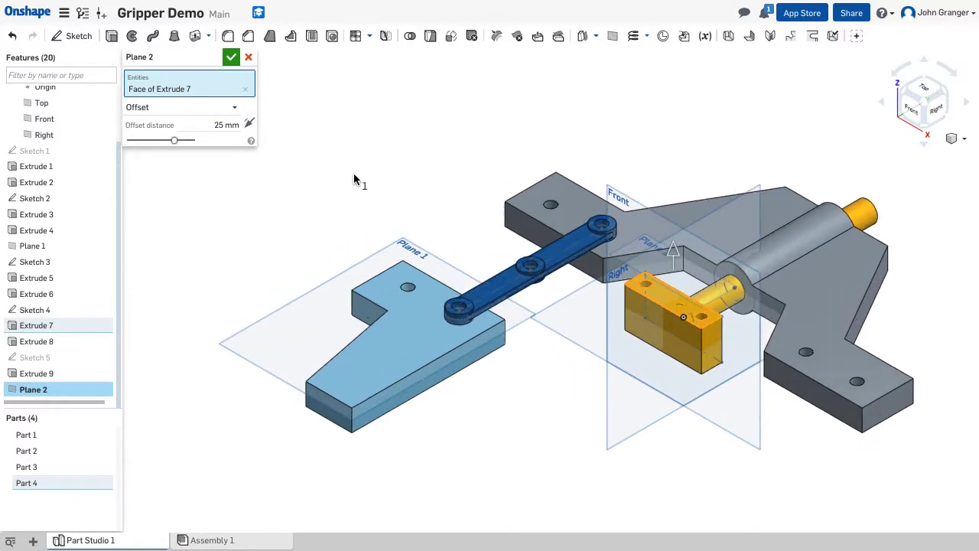
{"action": "scroll", "coordinate": [361, 168], "scroll_direction": "up", "scroll_amount": 3}
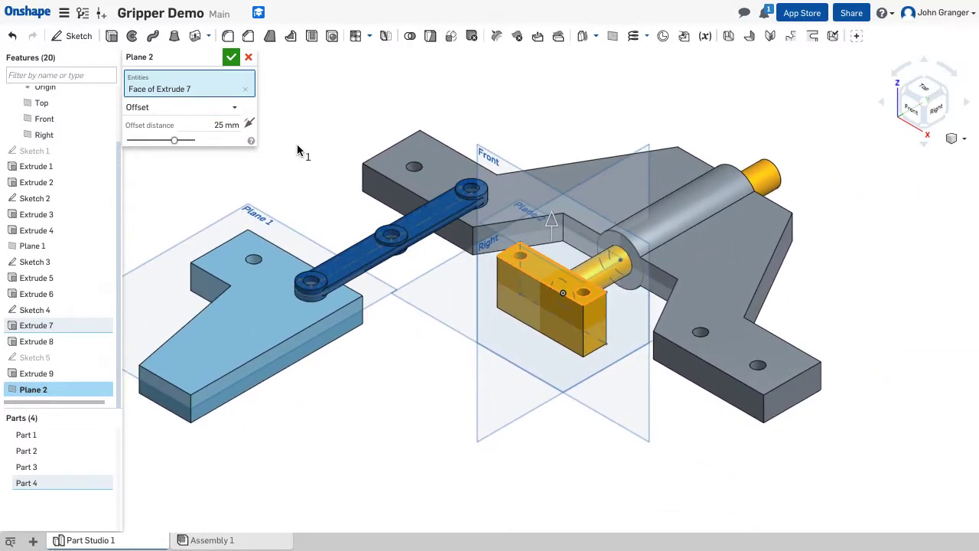
{"action": "left_click", "coordinate": [217, 126]}
{"action": "type", "text": "4.5"}
{"action": "key", "text": "Return"}
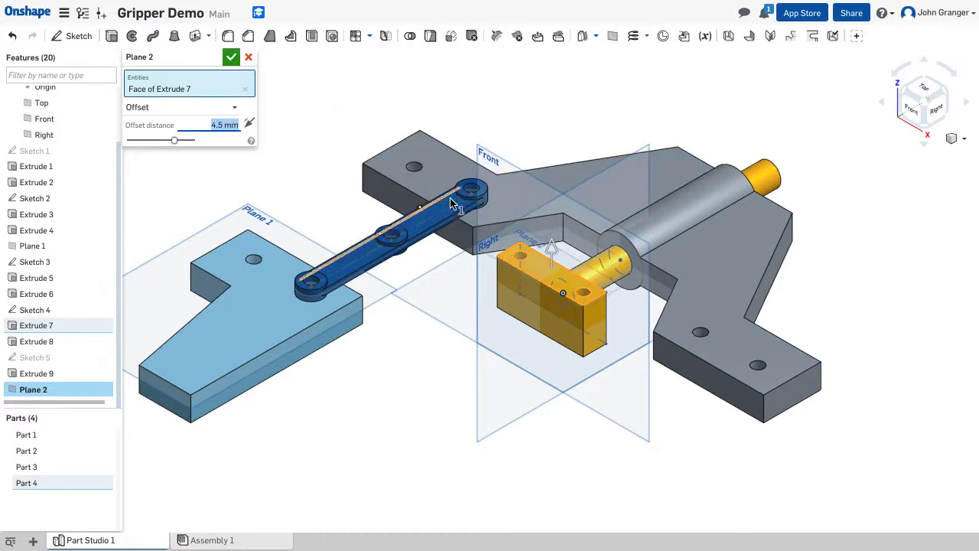
{"action": "left_click", "coordinate": [234, 59]}
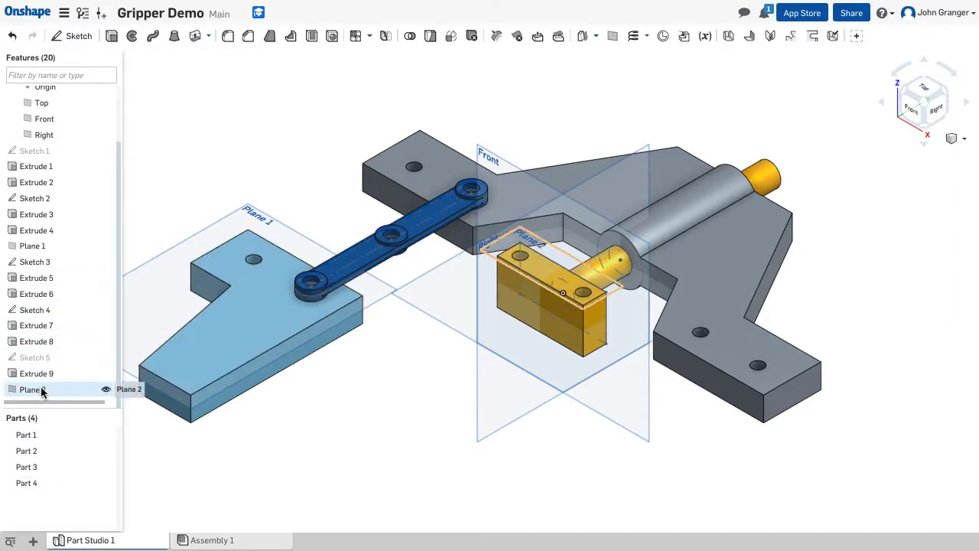
{"action": "right_click_drag", "start_coordinate": [217, 423], "coordinate": [263, 384]}
{"action": "key", "text": "shift+7"}
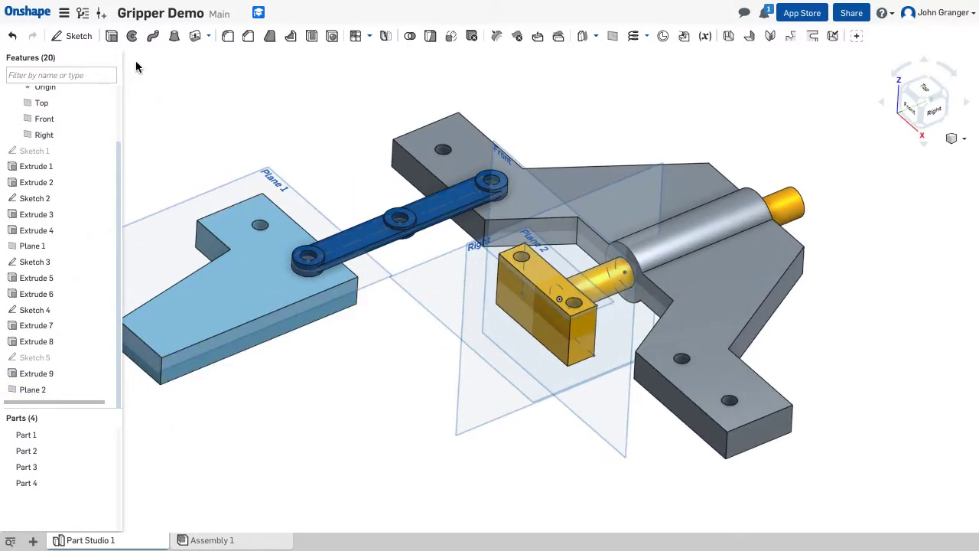
Start a new sketch on Plane 2 and view it normal to the plane.
{"action": "left_click", "coordinate": [75, 36]}
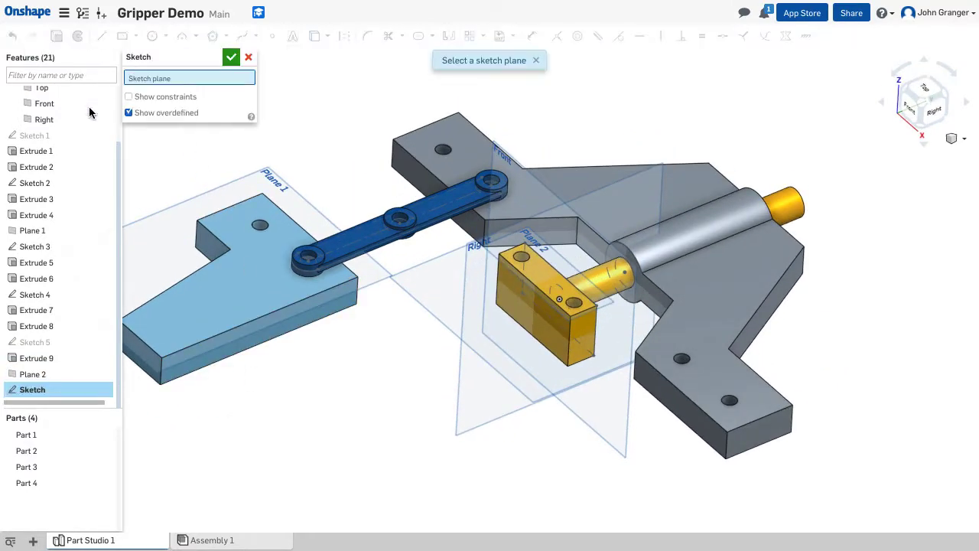
{"action": "left_click", "coordinate": [49, 373]}
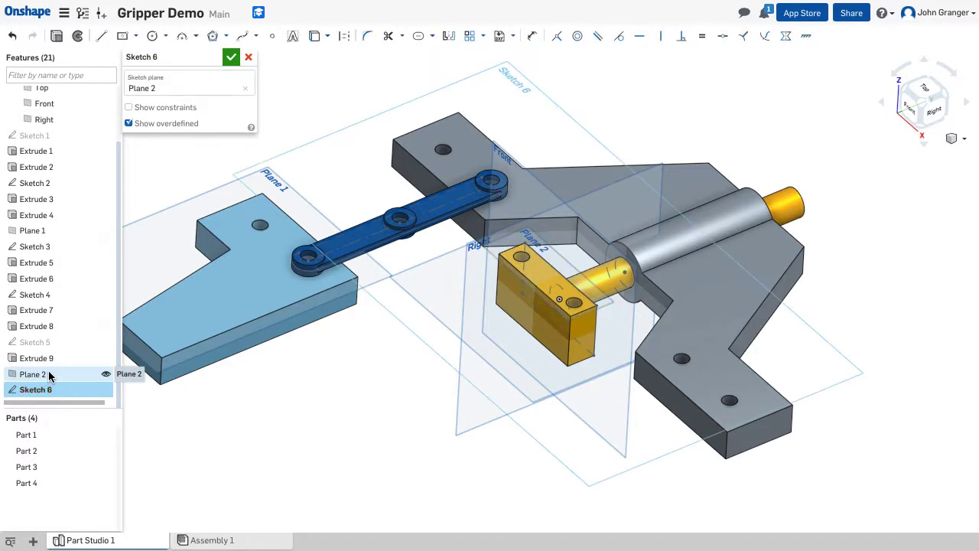
{"action": "right_click", "coordinate": [317, 420]}
{"action": "left_click", "coordinate": [363, 505]}
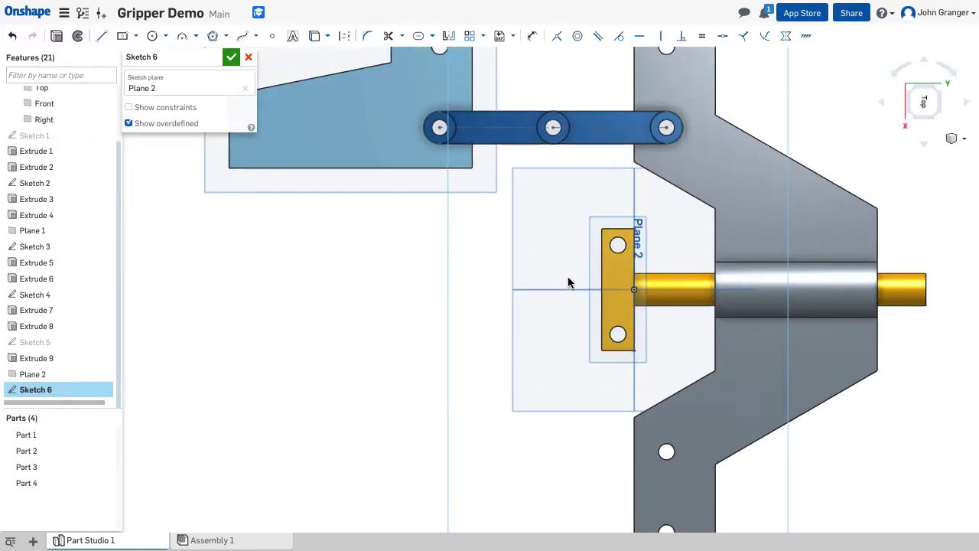
{"action": "scroll", "coordinate": [536, 278], "scroll_direction": "up", "scroll_amount": 1}
{"action": "middle_click_drag", "start_coordinate": [553, 225], "coordinate": [411, 330]}
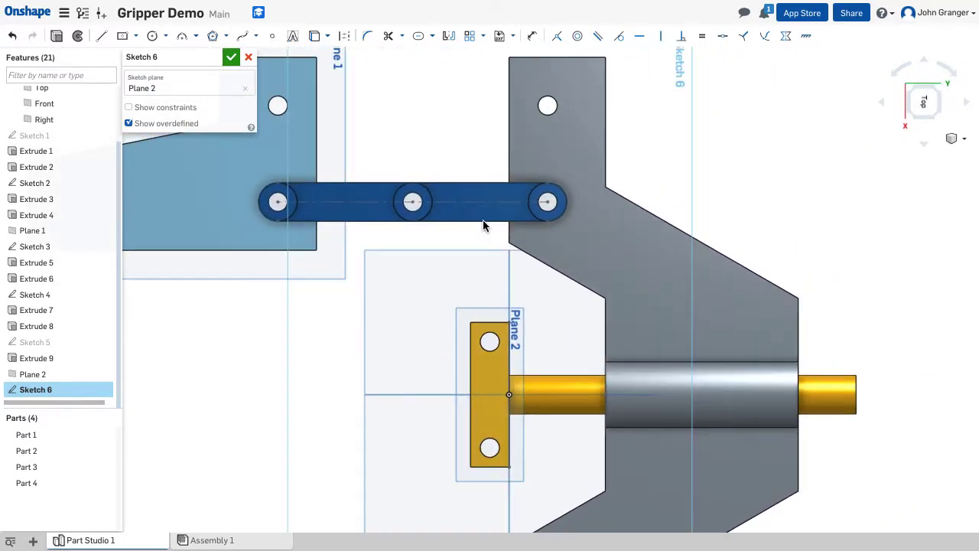
Project the link's middle hole and the yellow block's upper hole into the sketch.
{"action": "left_click", "coordinate": [315, 38]}
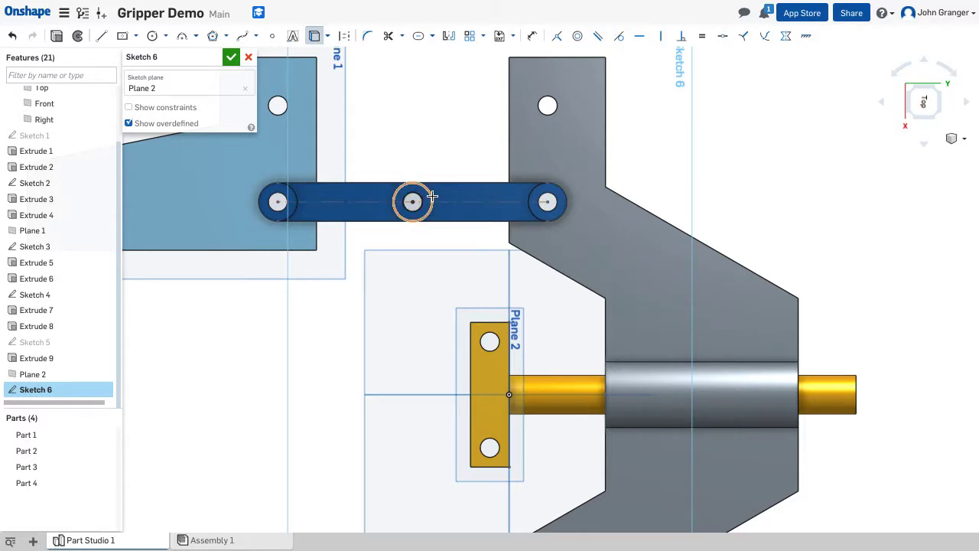
{"action": "left_click", "coordinate": [429, 196]}
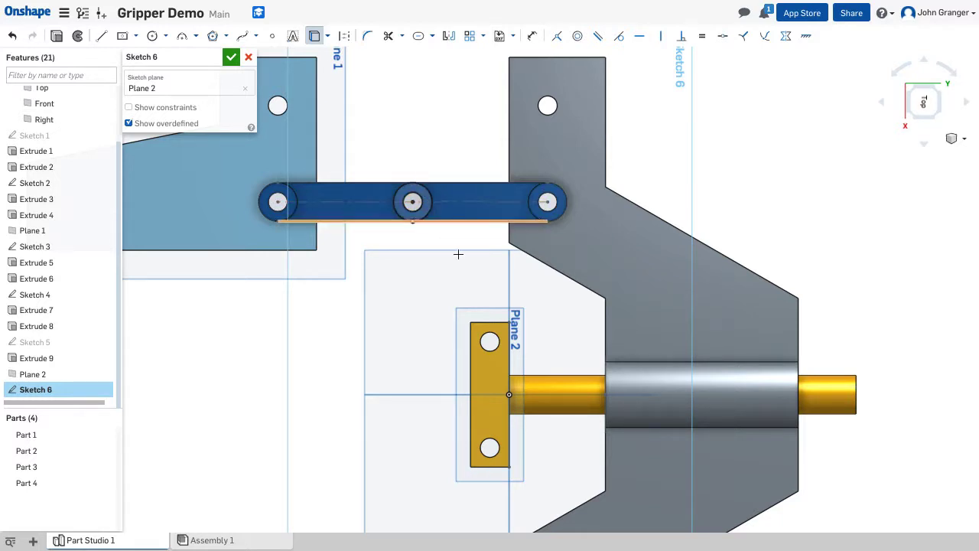
{"action": "left_click", "coordinate": [495, 337]}
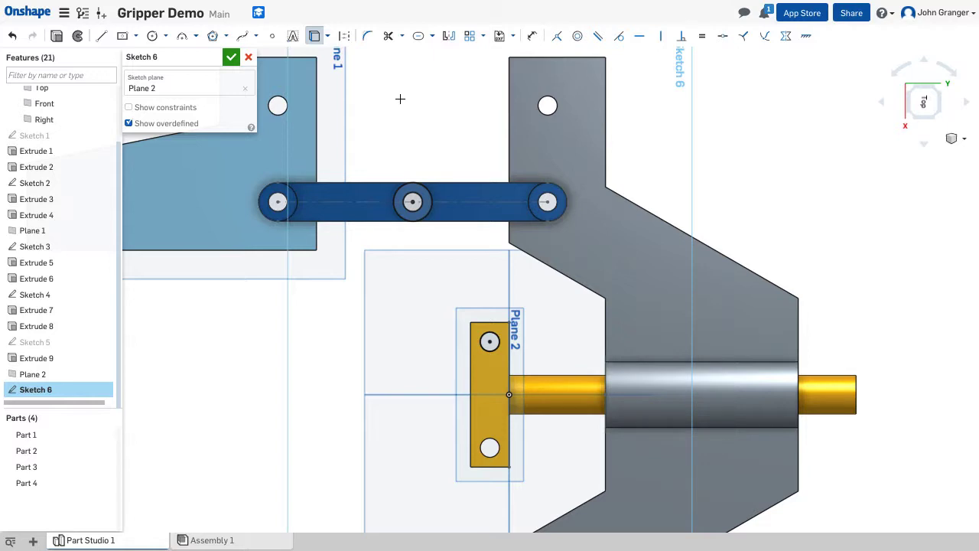
Draw a construction line from the link's middle hole to the yellow block's upper hole.
{"action": "left_click", "coordinate": [102, 38]}
{"action": "left_click", "coordinate": [344, 37]}
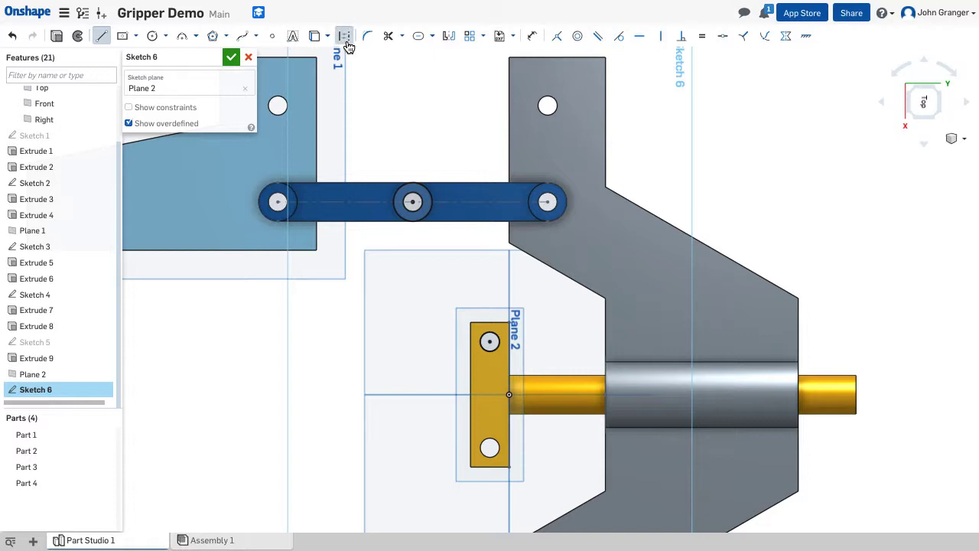
{"action": "left_click", "coordinate": [413, 202]}
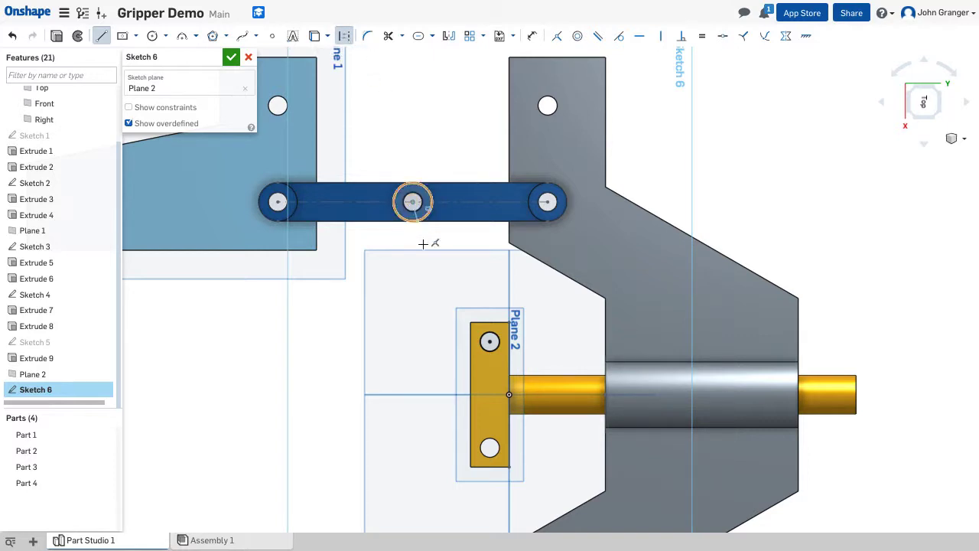
{"action": "left_click", "coordinate": [490, 340]}
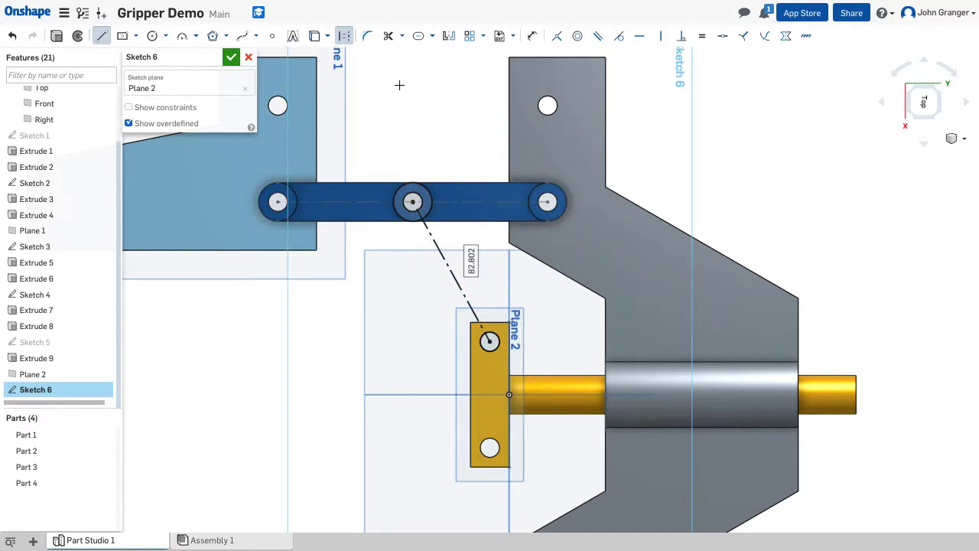
Add a Ø20 slot along the construction line, placing its dimension above the link.
{"action": "left_click", "coordinate": [432, 36]}
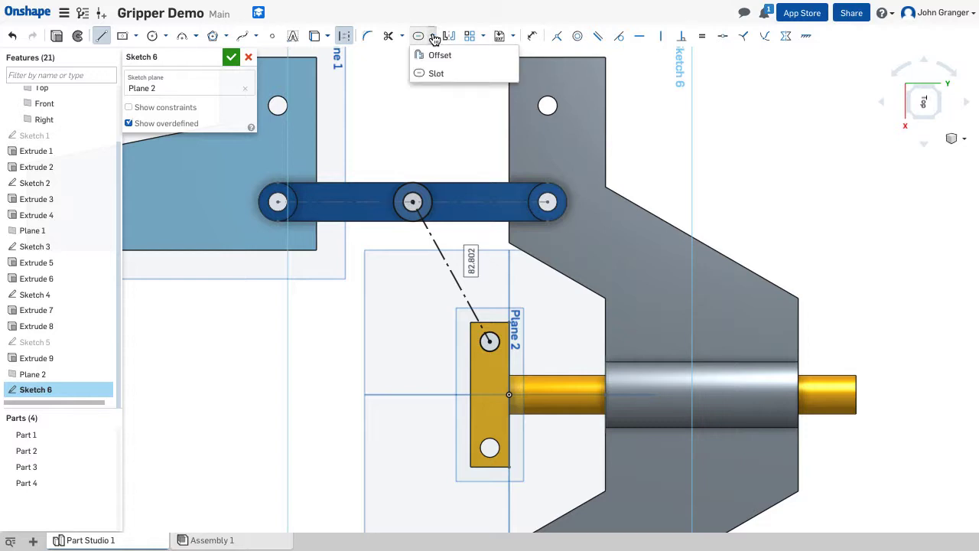
{"action": "left_click", "coordinate": [435, 74]}
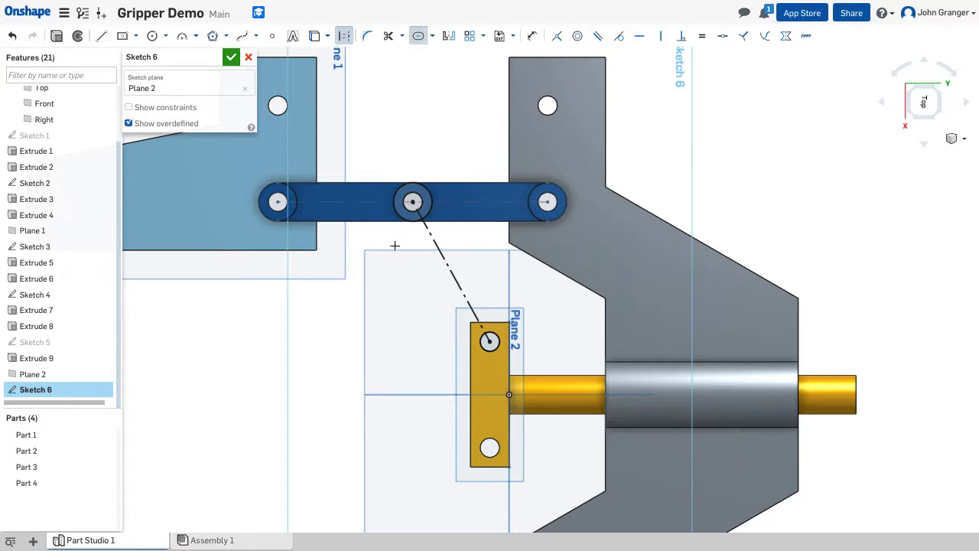
{"action": "left_click", "coordinate": [437, 244]}
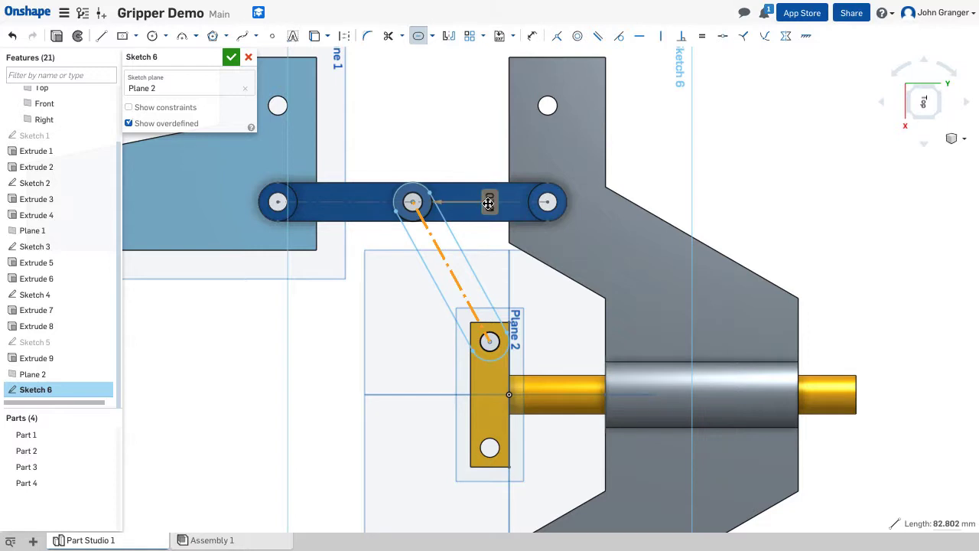
{"action": "left_click_drag", "start_coordinate": [489, 201], "coordinate": [440, 120]}
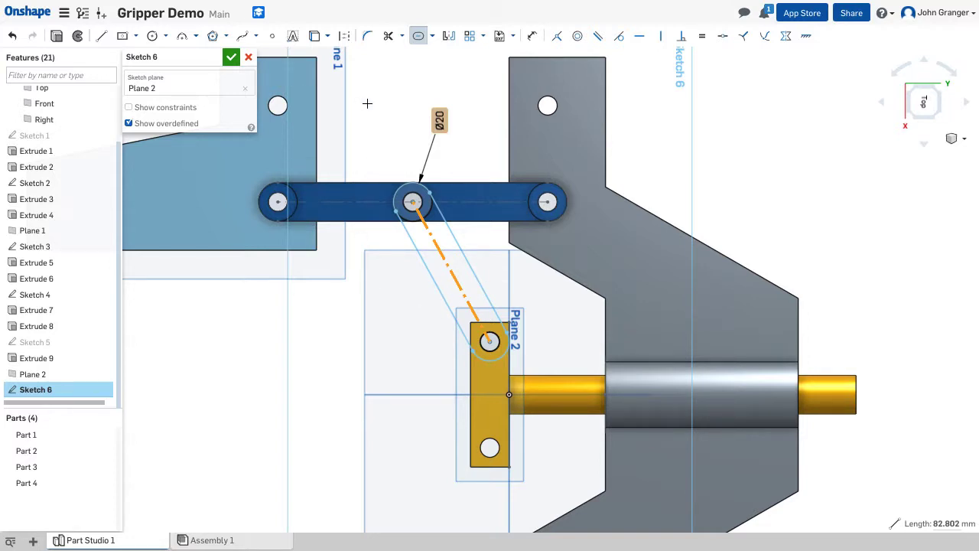
{"action": "key", "text": "Escape"}
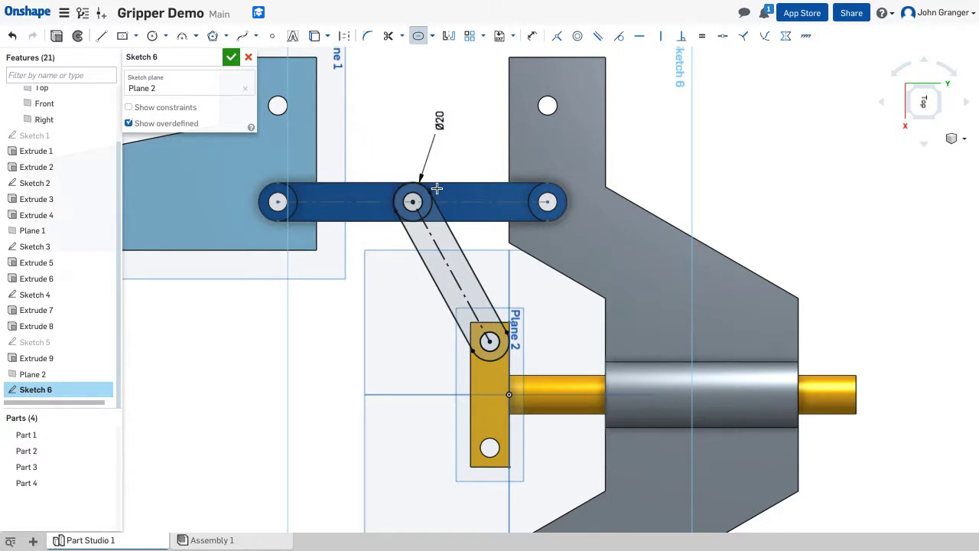
Draw a circle centred on the yellow block's upper hole.
{"action": "left_click", "coordinate": [152, 36]}
{"action": "left_click", "coordinate": [487, 341]}
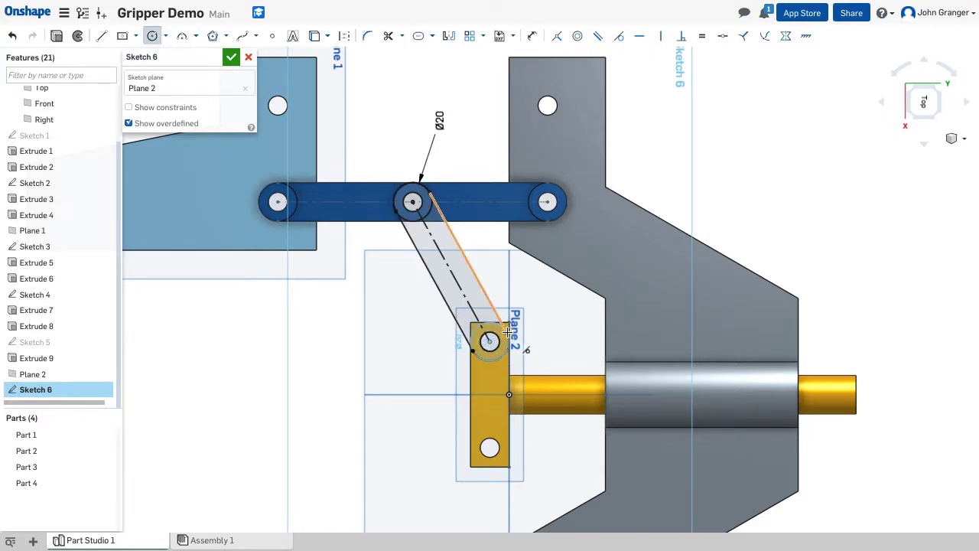
{"action": "left_click", "coordinate": [508, 332]}
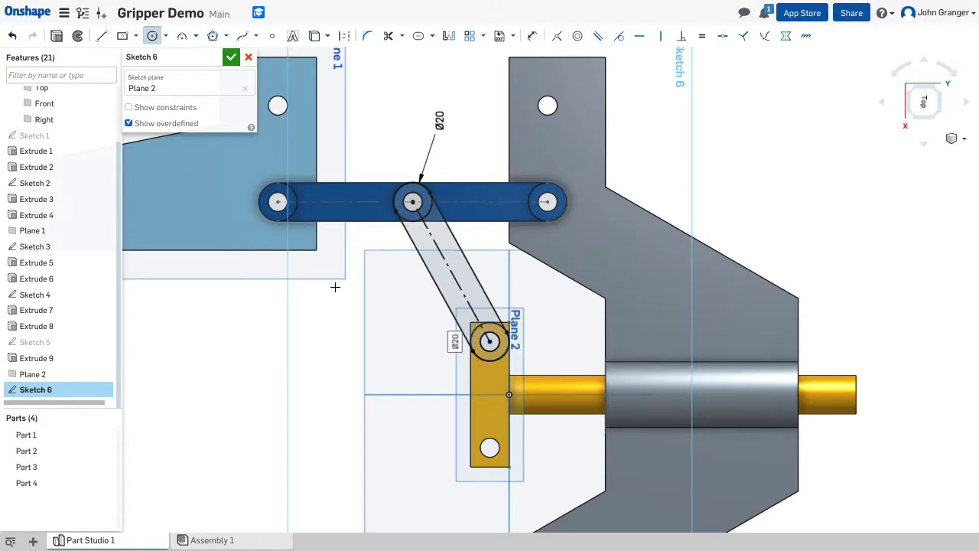
{"action": "mouse_move", "coordinate": [361, 310]}
{"action": "right_mouse_down"}
{"action": "mouse_move", "coordinate": [442, 253]}
{"action": "mouse_move", "coordinate": [393, 241]}
{"action": "right_mouse_up"}
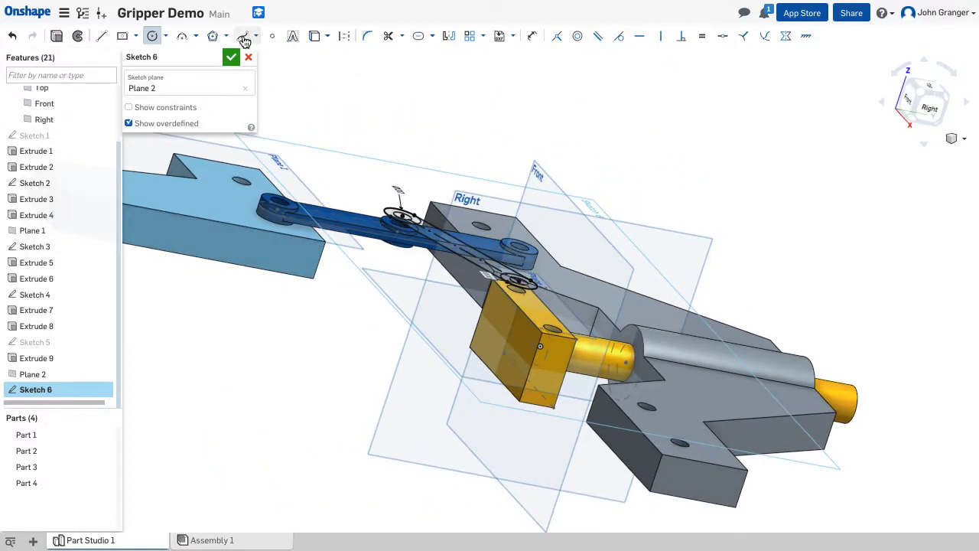
Close Sketch 6 and extrude its two end rings and long link face.
{"action": "left_click", "coordinate": [231, 56]}
{"action": "right_click_drag", "start_coordinate": [361, 177], "coordinate": [446, 168]}
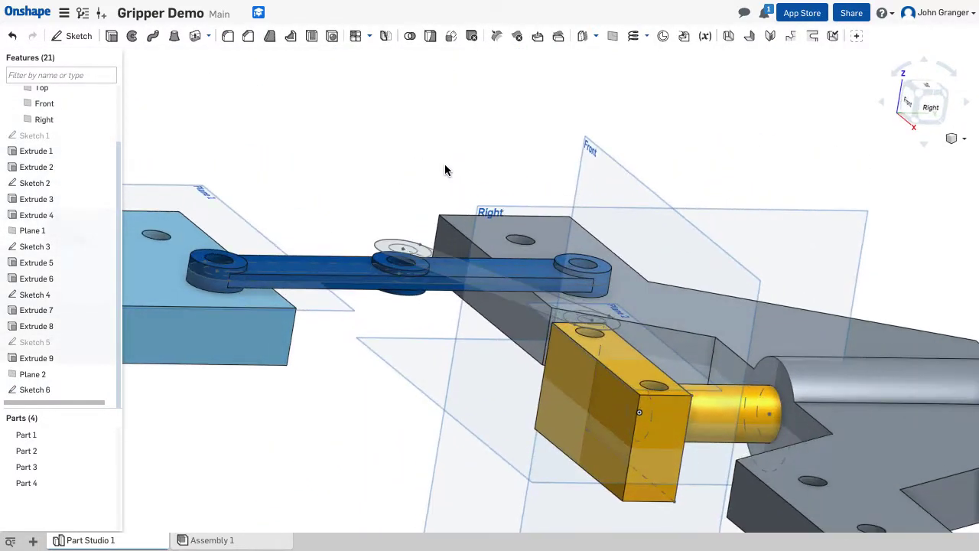
{"action": "left_click", "coordinate": [113, 37]}
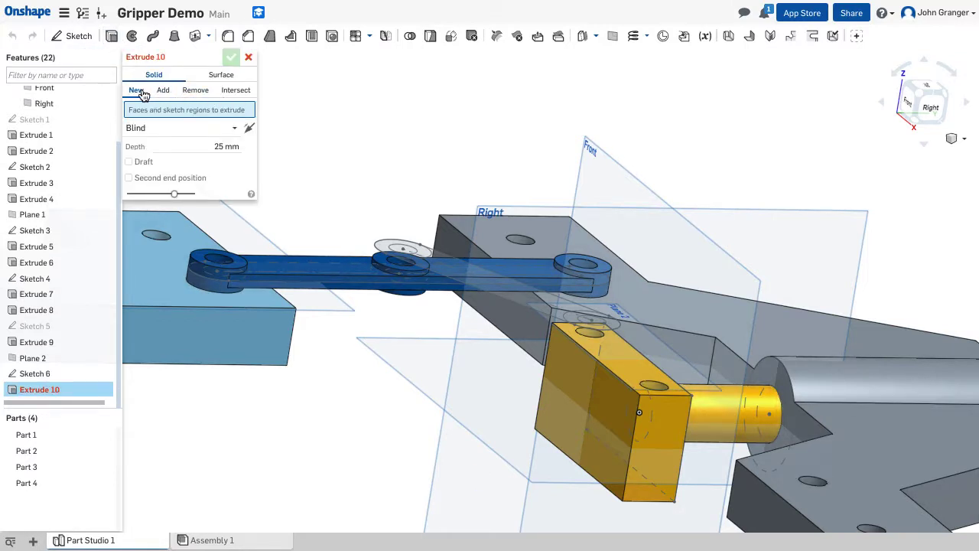
{"action": "left_click", "coordinate": [423, 255]}
{"action": "left_click", "coordinate": [459, 269]}
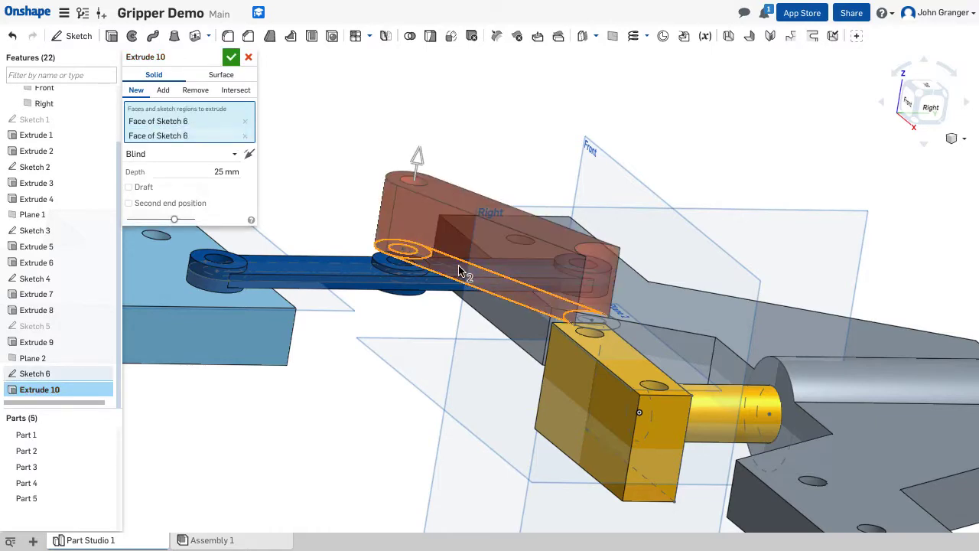
{"action": "left_click", "coordinate": [611, 336]}
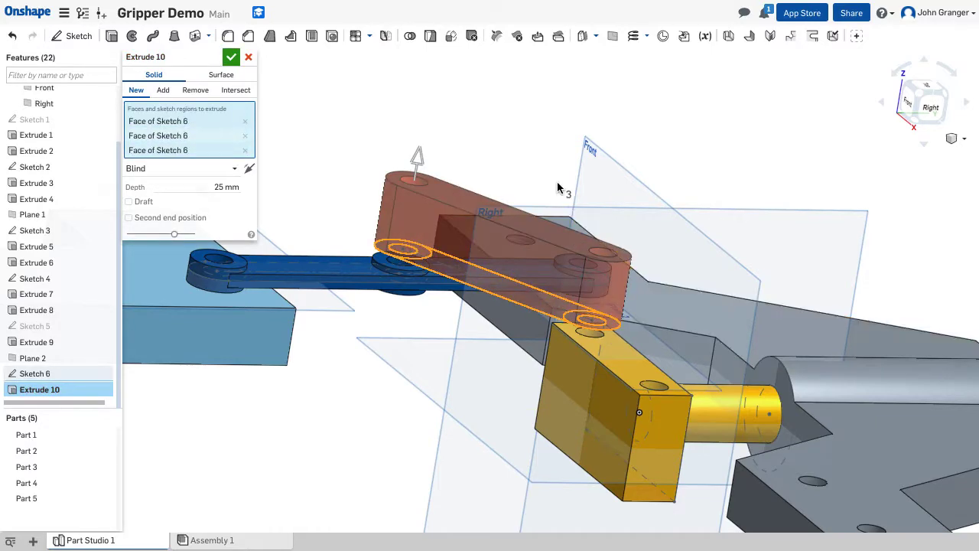
{"action": "right_click_drag", "start_coordinate": [558, 186], "coordinate": [505, 164]}
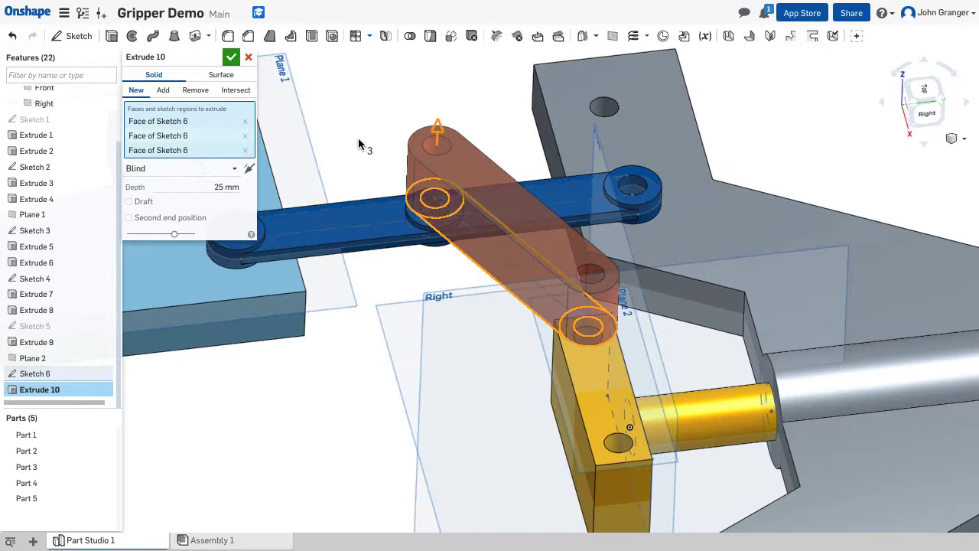
Set the extrude depth to 5 mm, symmetric about the sketch plane.
{"action": "left_click", "coordinate": [205, 187]}
{"action": "type", "text": "5"}
{"action": "key", "text": "Return"}
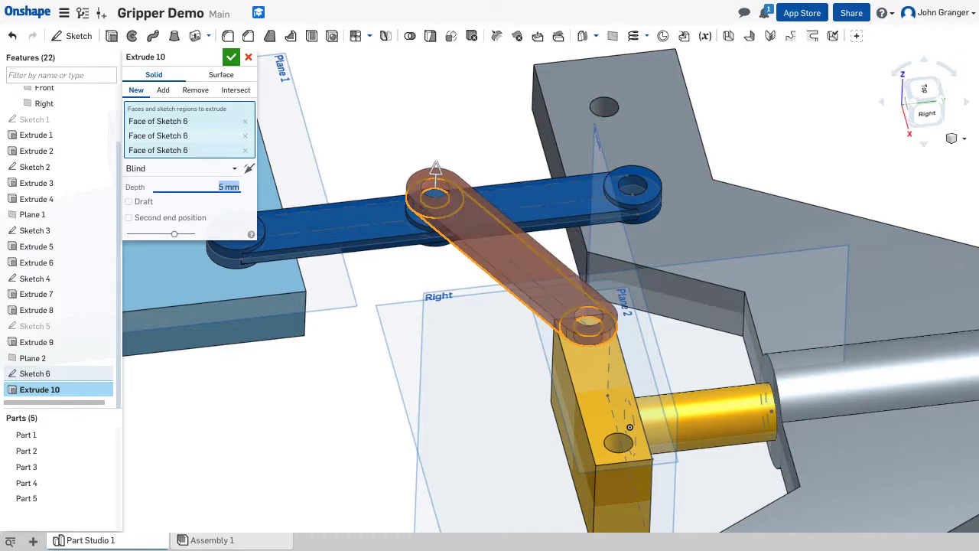
{"action": "left_click", "coordinate": [211, 169]}
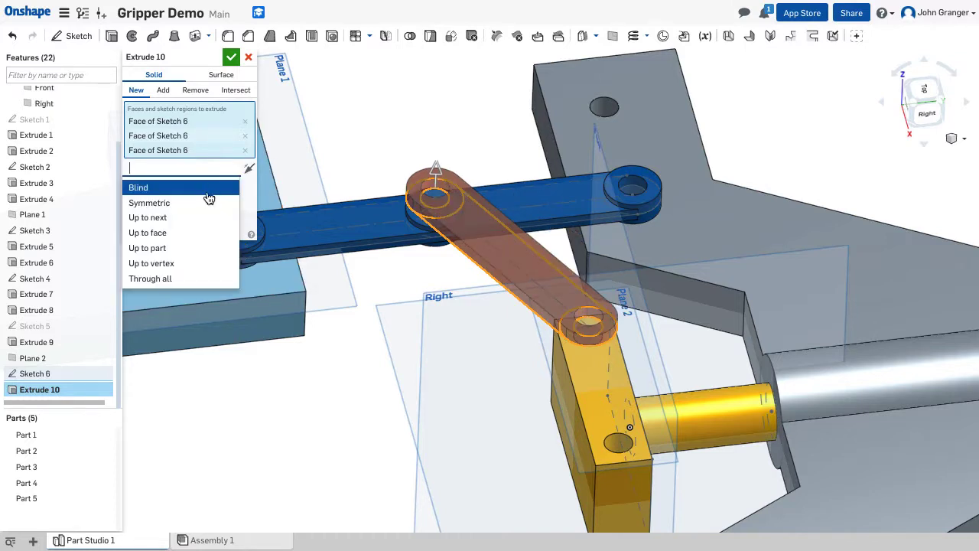
{"action": "left_click", "coordinate": [202, 203]}
{"action": "key", "text": "shift+4"}
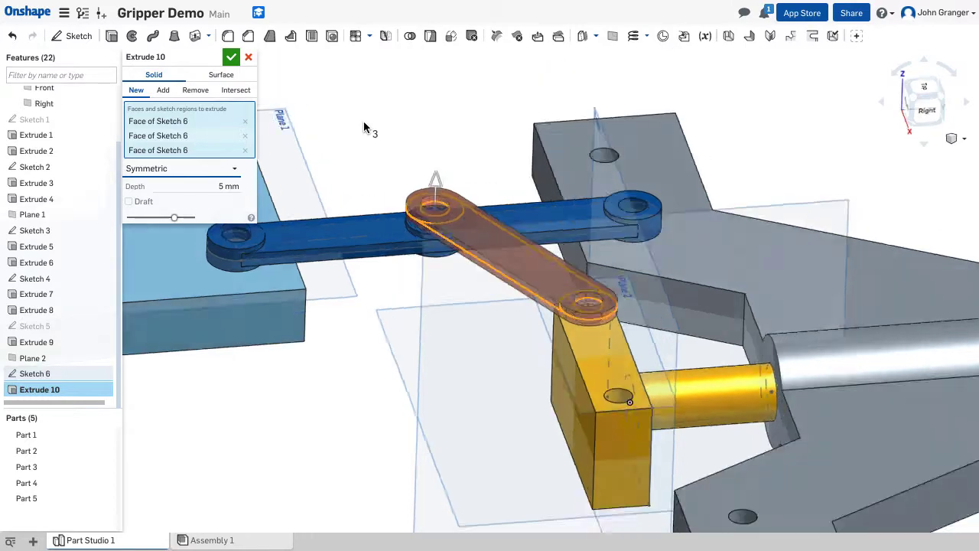
{"action": "key", "text": "Left"}
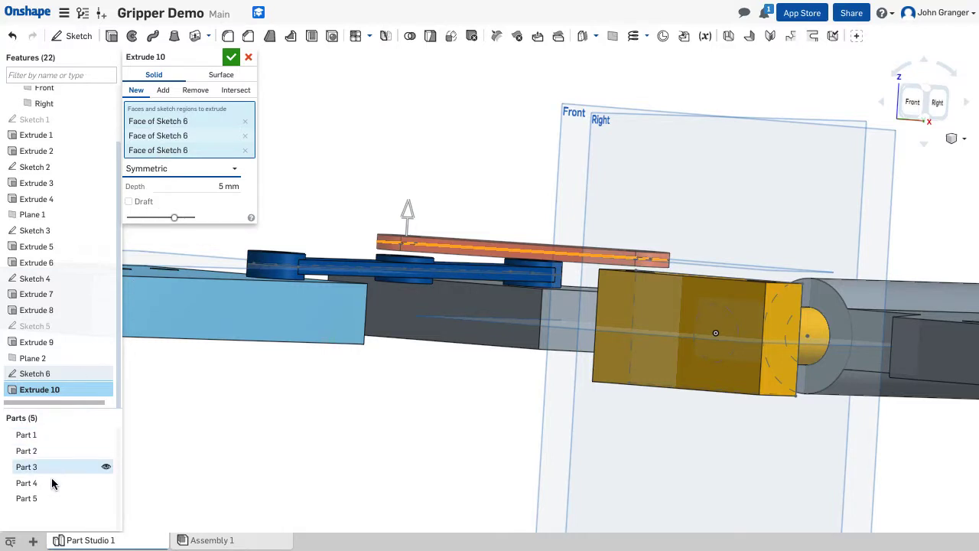
Confirm the 5 mm link extrude, then start an Add extrude merging into Part 5.
{"action": "left_click", "coordinate": [228, 59]}
{"action": "right_click_drag", "start_coordinate": [306, 44], "coordinate": [292, 125]}
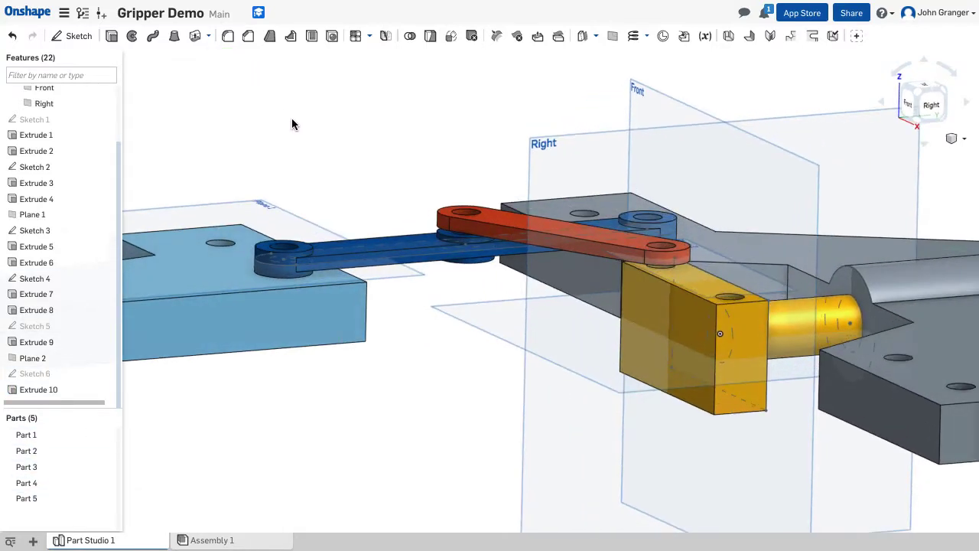
{"action": "left_click", "coordinate": [112, 37]}
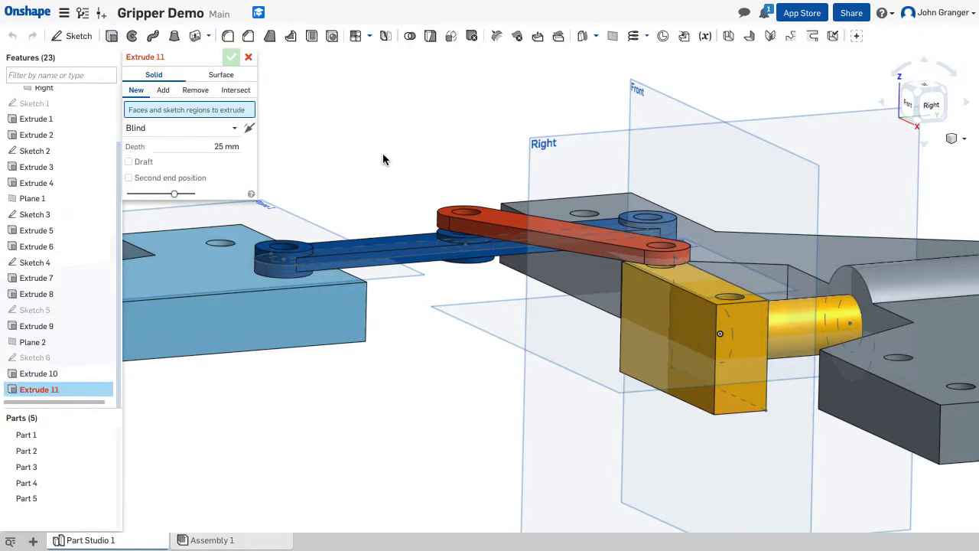
{"action": "left_click", "coordinate": [163, 89]}
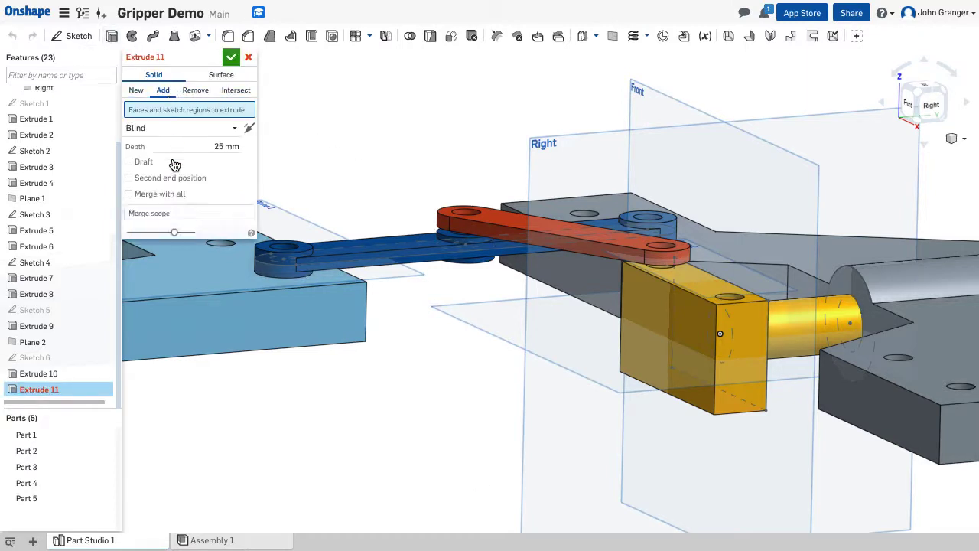
{"action": "left_click", "coordinate": [172, 213]}
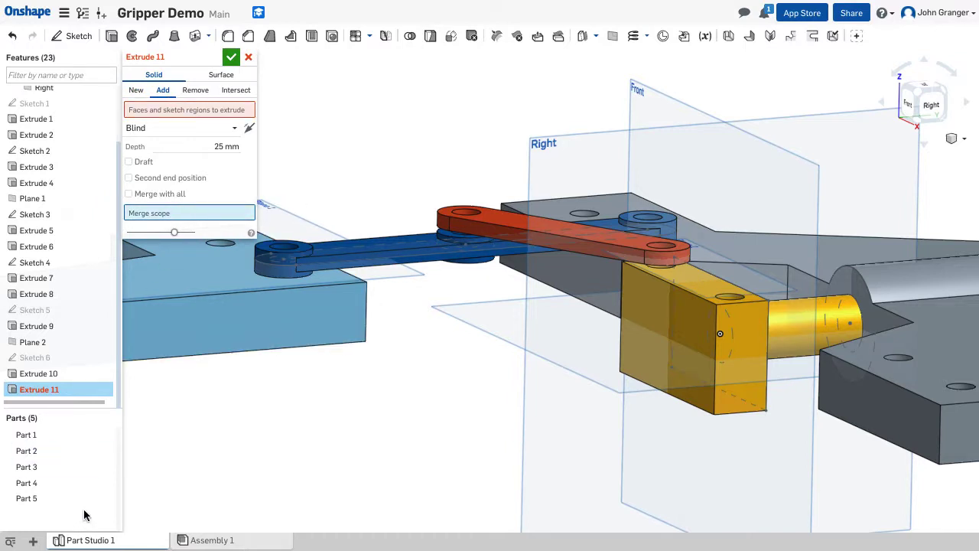
{"action": "left_click", "coordinate": [30, 499]}
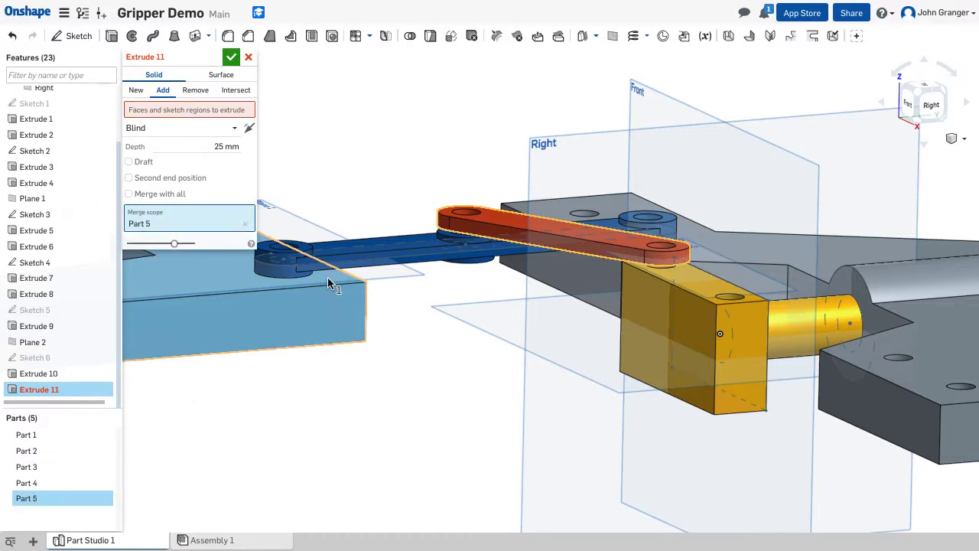
{"action": "left_click", "coordinate": [219, 109]}
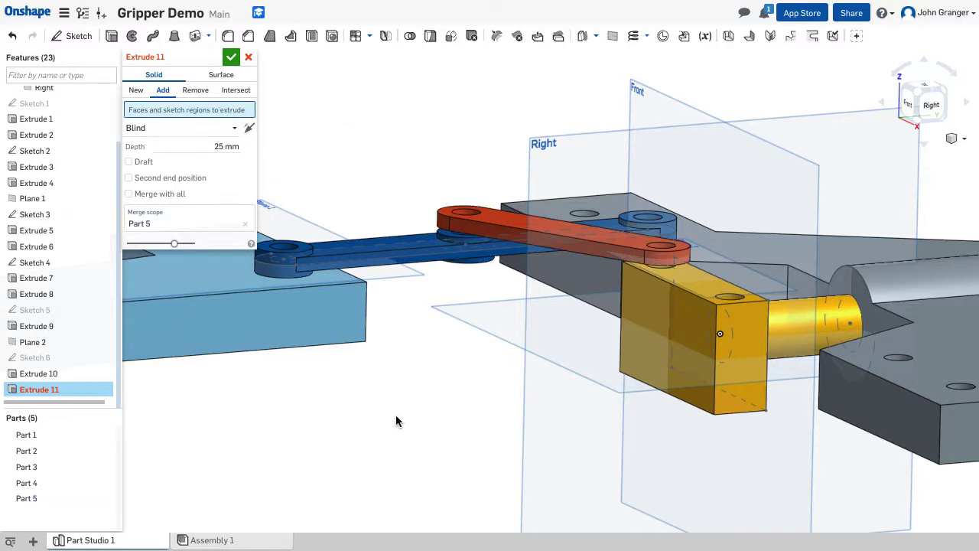
{"action": "right_click_drag", "start_coordinate": [396, 414], "coordinate": [385, 422]}
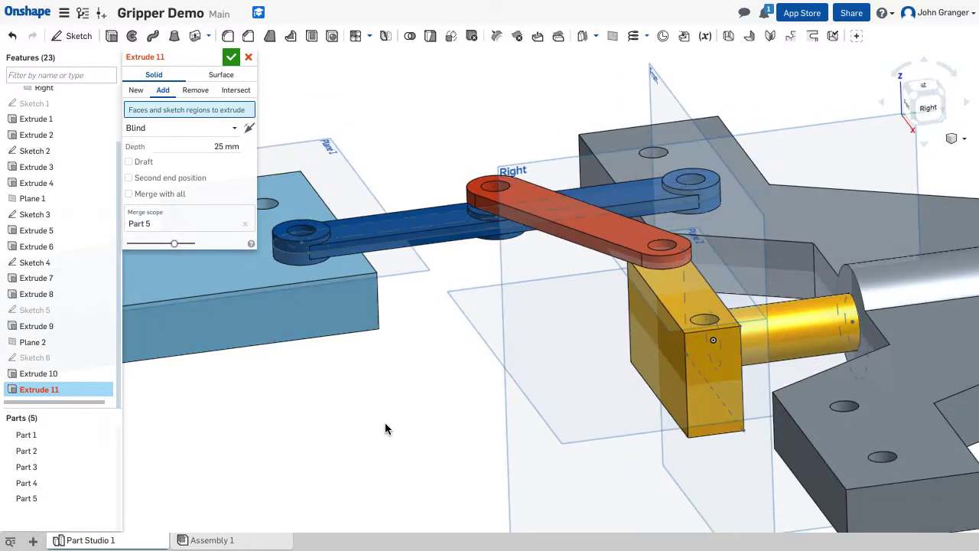
Show Sketch 6 and hide Part 5 to expose the end circles.
{"action": "left_click", "coordinate": [106, 359]}
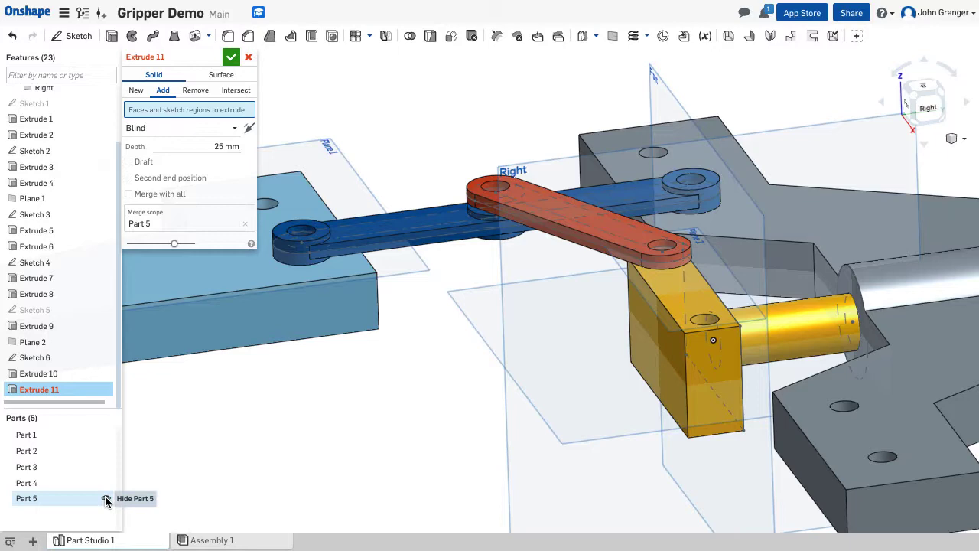
{"action": "left_click", "coordinate": [106, 499]}
{"action": "right_click_drag", "start_coordinate": [351, 434], "coordinate": [448, 358]}
Pick both Sketch 6 end rings and extrude them symmetrically to 9 mm depth.
{"action": "left_click", "coordinate": [549, 147]}
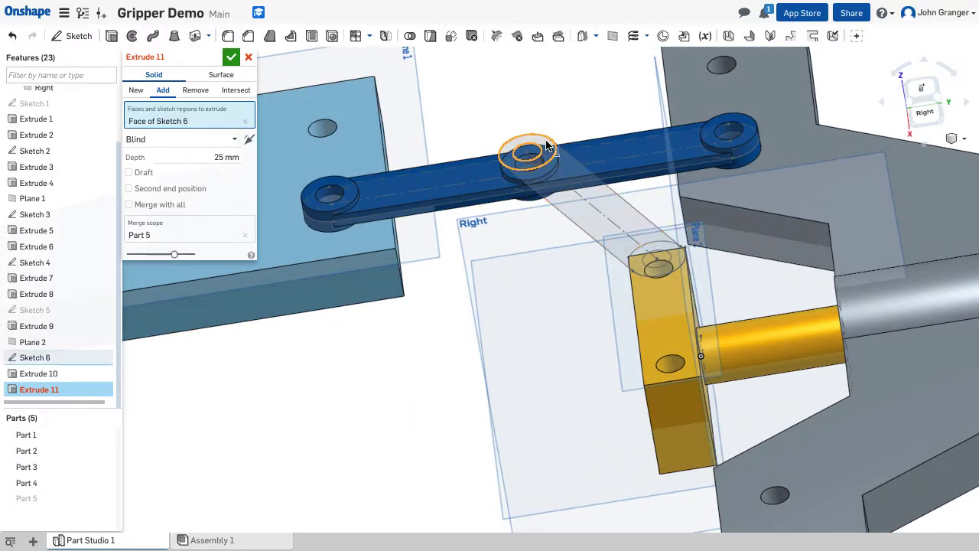
{"action": "left_click", "coordinate": [674, 261]}
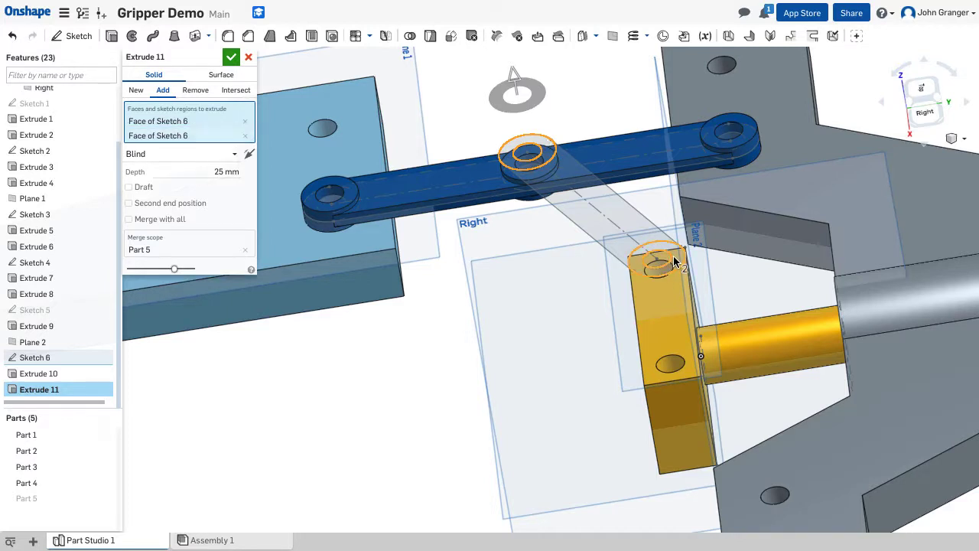
{"action": "left_click", "coordinate": [213, 156]}
{"action": "left_click", "coordinate": [185, 190]}
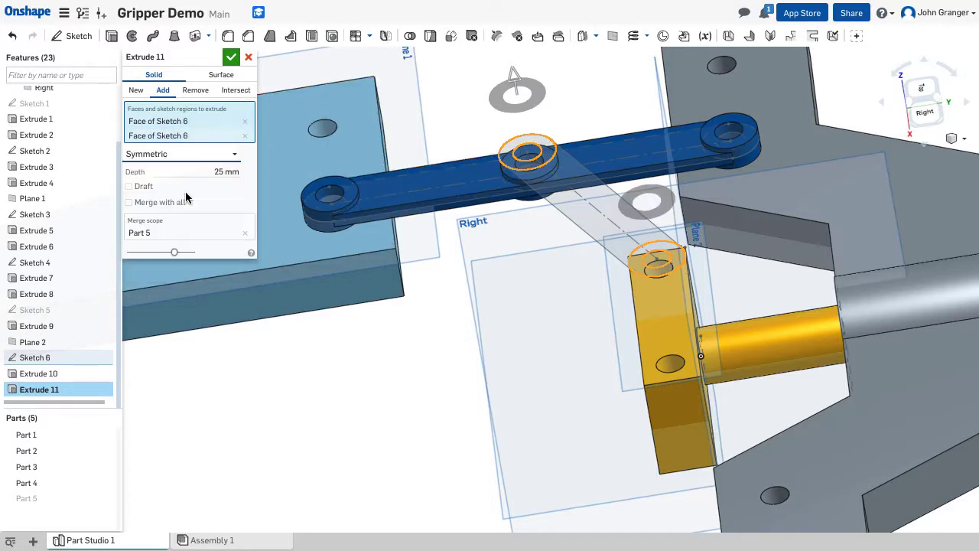
{"action": "key", "text": "shift+4"}
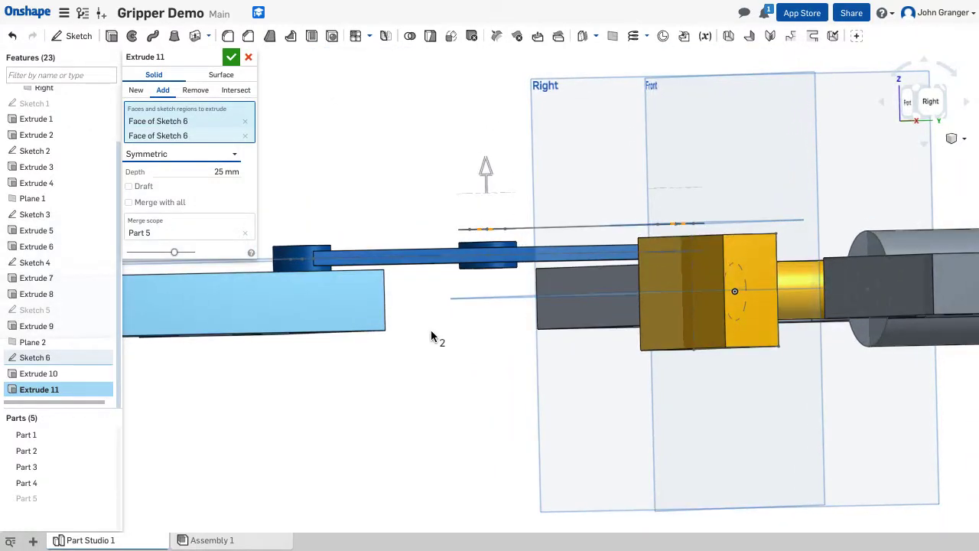
{"action": "left_click", "coordinate": [211, 171]}
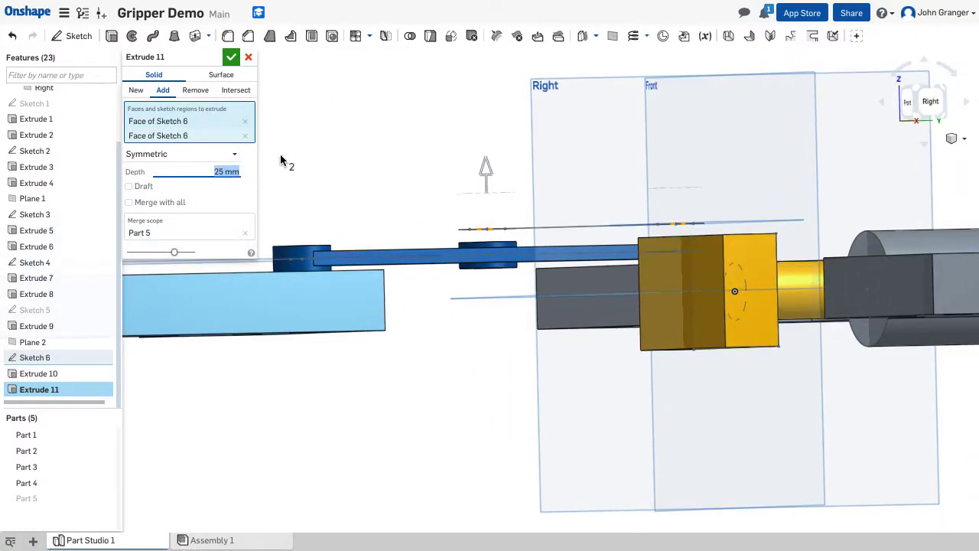
{"action": "type", "text": "6"}
{"action": "key", "text": "Return"}
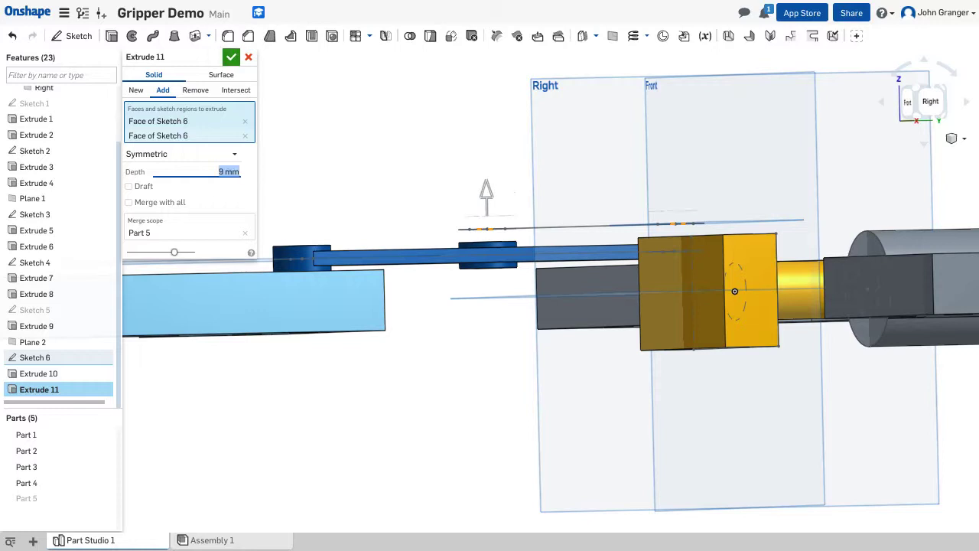
{"action": "right_click_drag", "start_coordinate": [424, 197], "coordinate": [391, 165]}
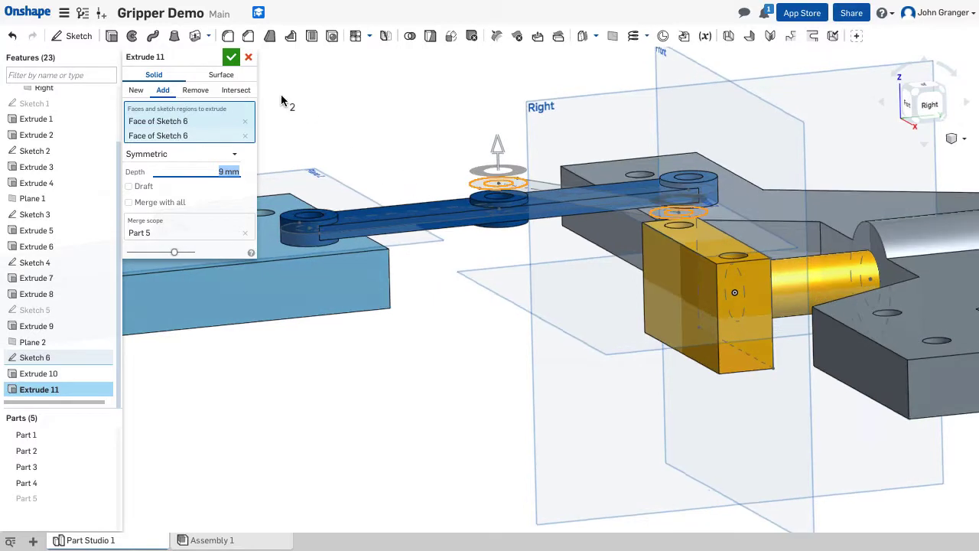
Confirm the 9 mm boss extrude and unhide Part 5 to view the finished link.
{"action": "left_click", "coordinate": [231, 56]}
{"action": "left_click", "coordinate": [107, 498]}
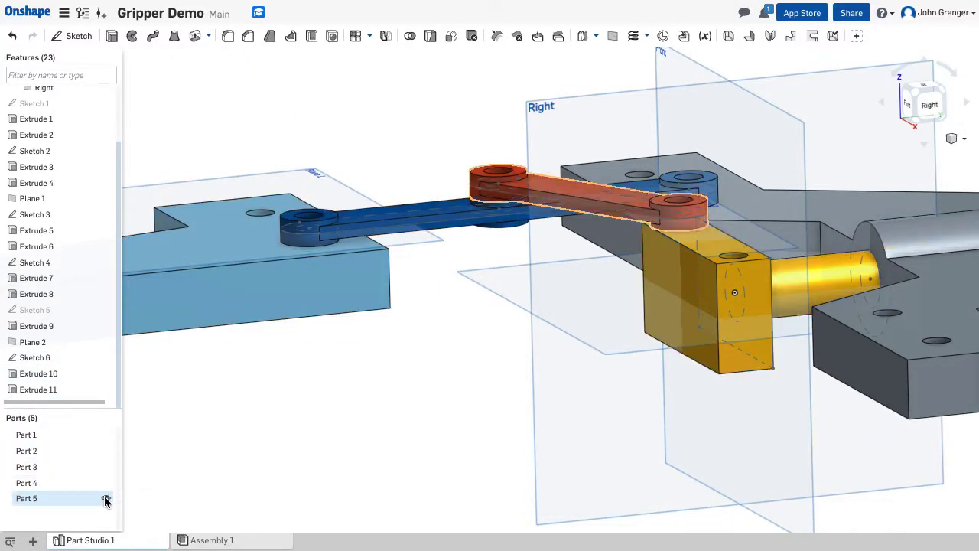
{"action": "right_click_drag", "start_coordinate": [339, 419], "coordinate": [374, 429]}
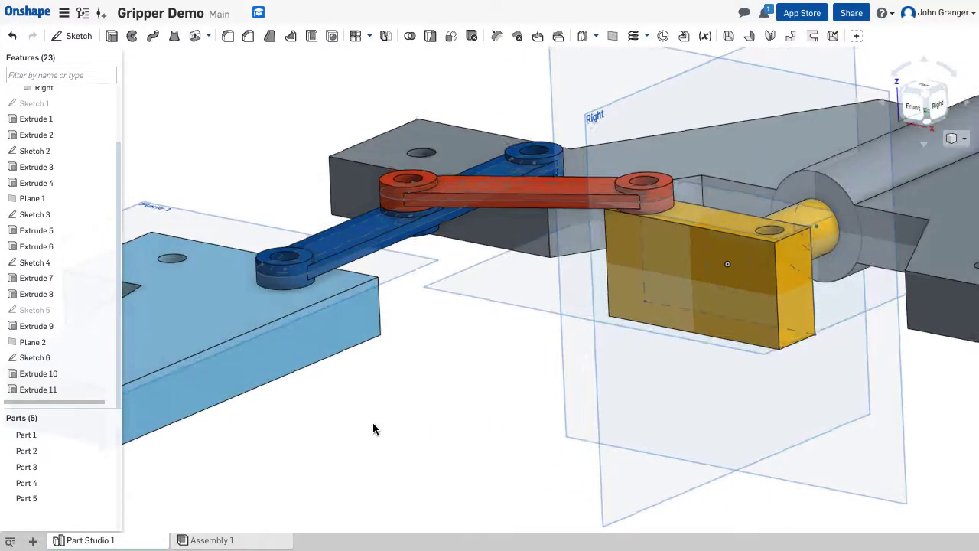